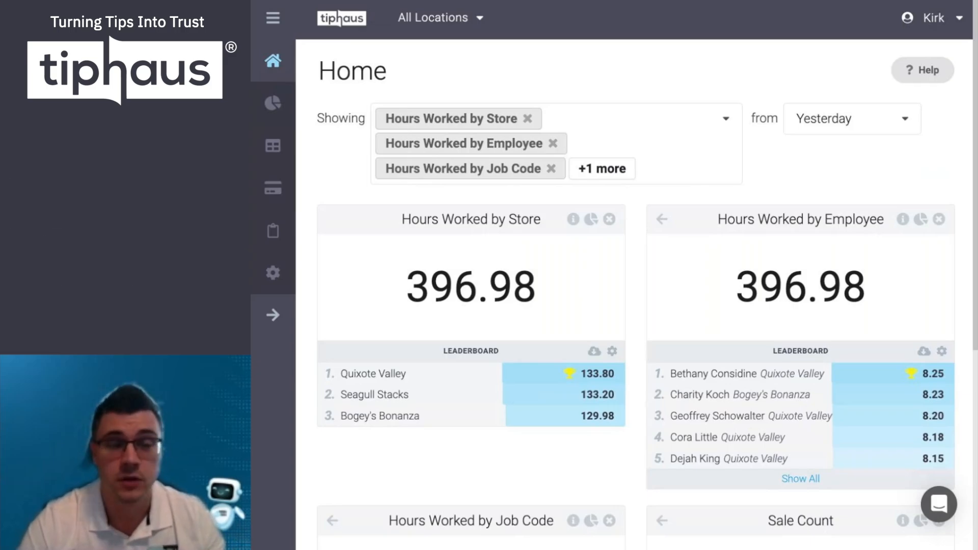
Remove the Hours Worked by Job Code and Sale Count widgets from the Home dashboard.
{"action": "scroll", "coordinate": [637, 275], "scroll_direction": "down", "scroll_amount": 1}
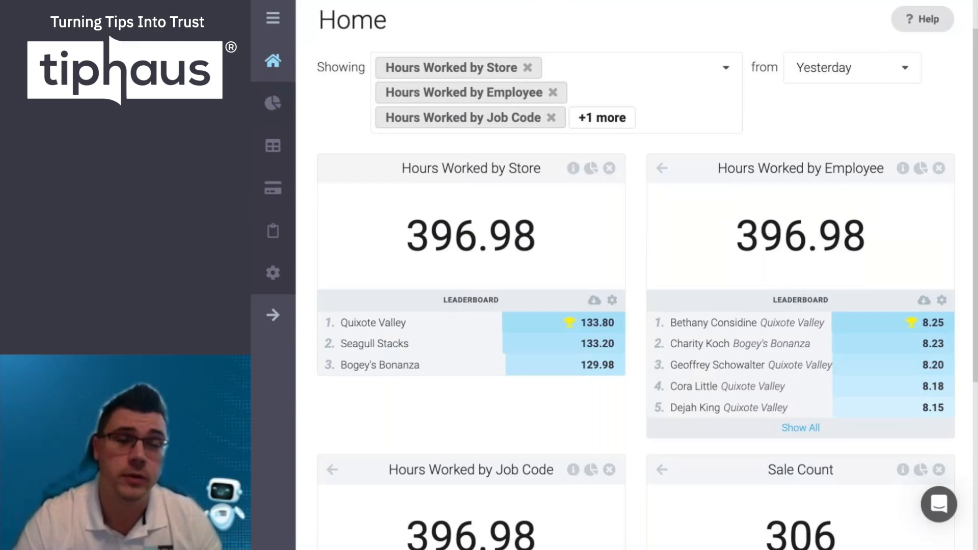
{"action": "scroll", "coordinate": [637, 275], "scroll_direction": "down", "scroll_amount": 1}
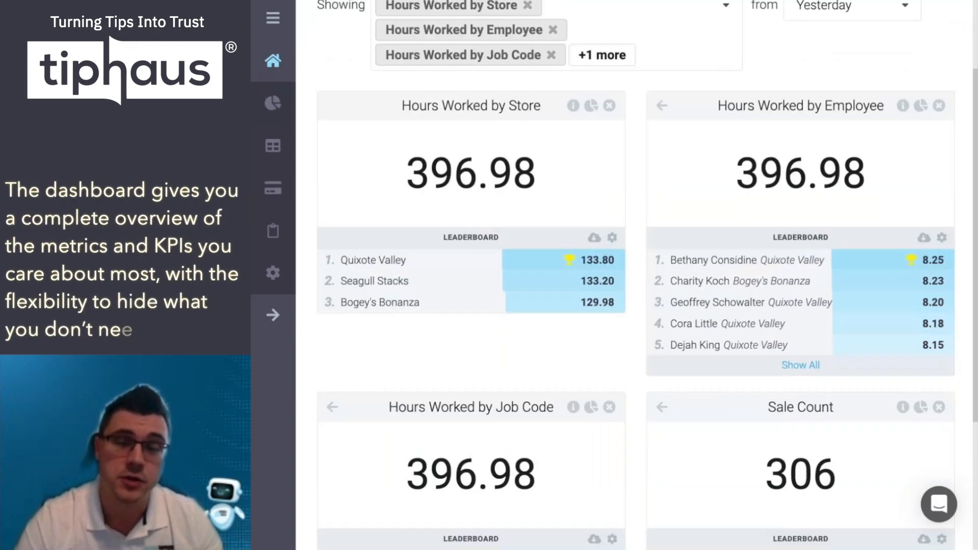
{"action": "left_click", "coordinate": [610, 403]}
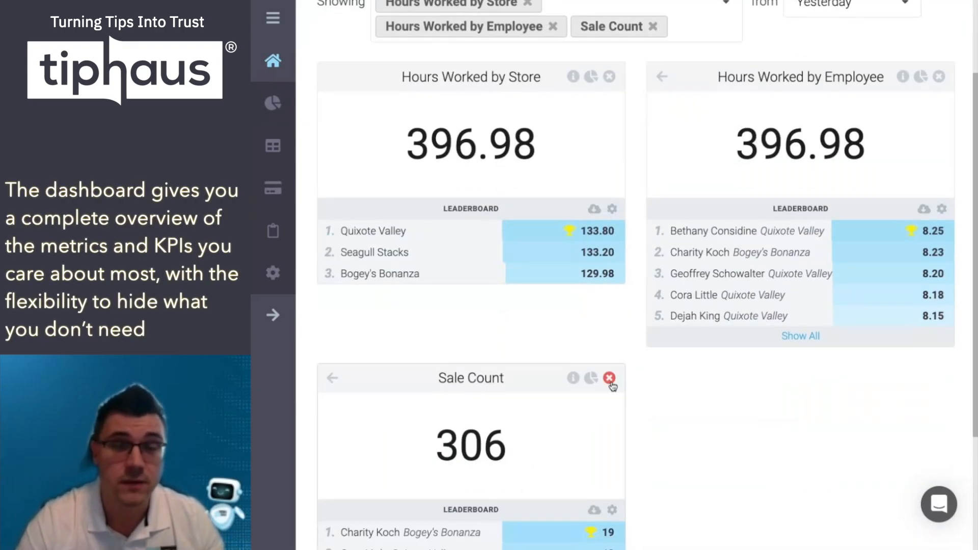
{"action": "left_click", "coordinate": [609, 377]}
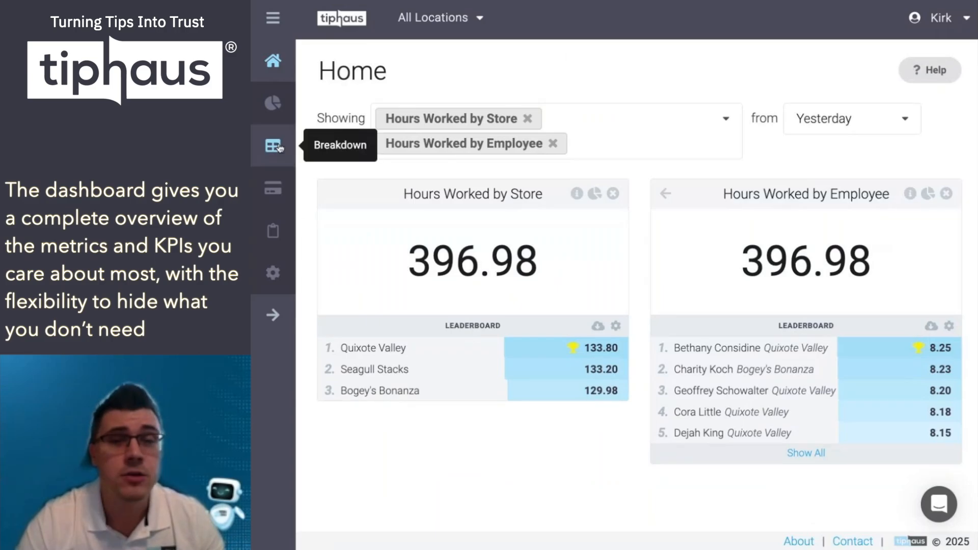
Start a new tip sharing rule under Tip Distribution that covers all locations: Bogey's Bonanza, Quixote Valley and Seagull Stacks.
{"action": "left_click", "coordinate": [273, 103]}
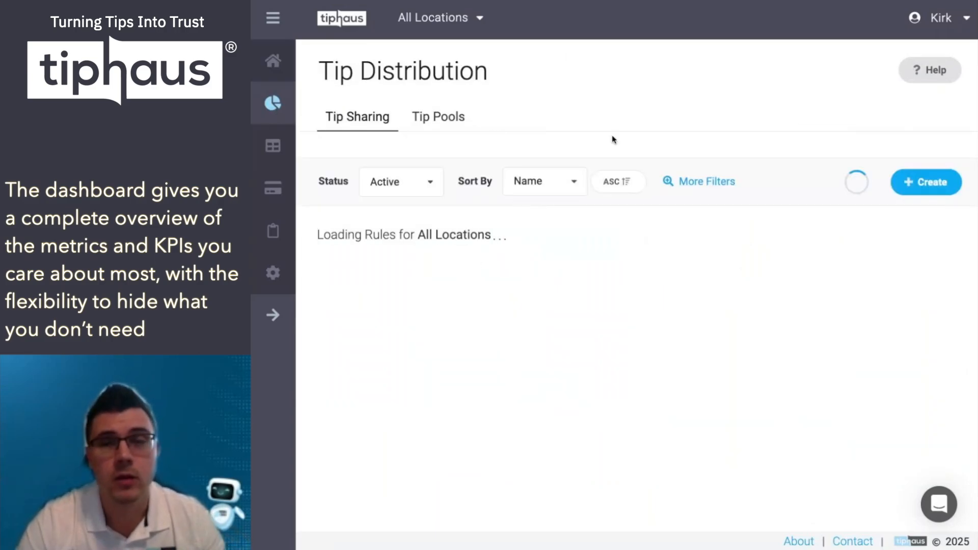
{"action": "left_click", "coordinate": [916, 182]}
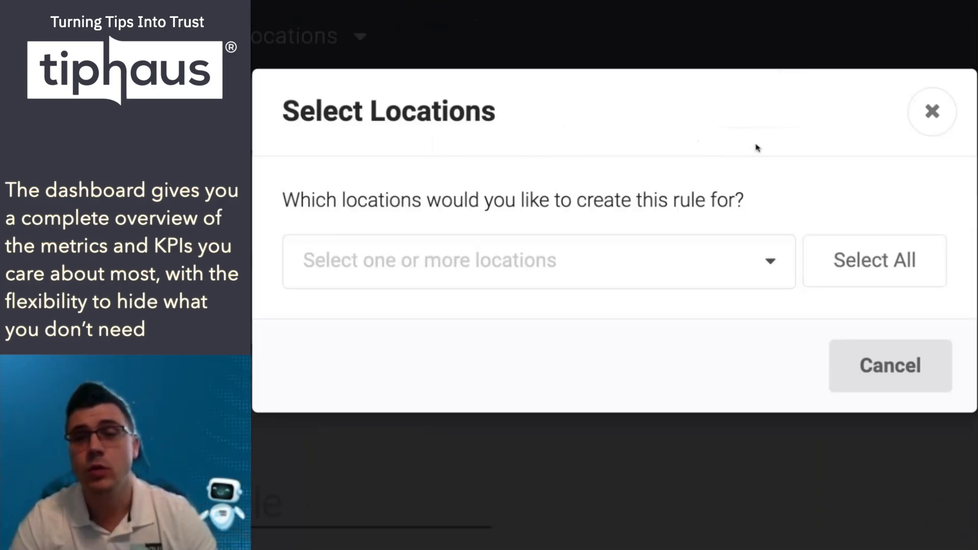
{"action": "left_click", "coordinate": [752, 137]}
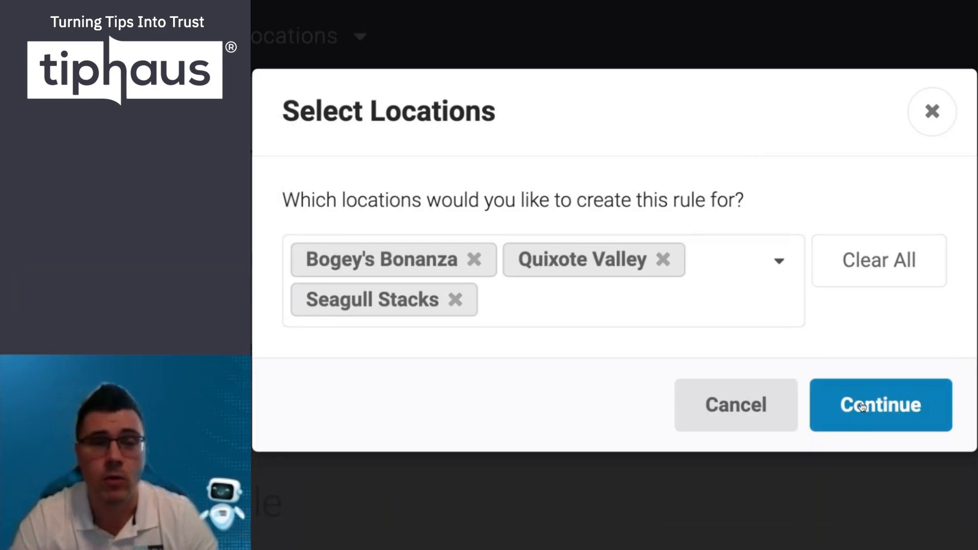
{"action": "left_click", "coordinate": [862, 412]}
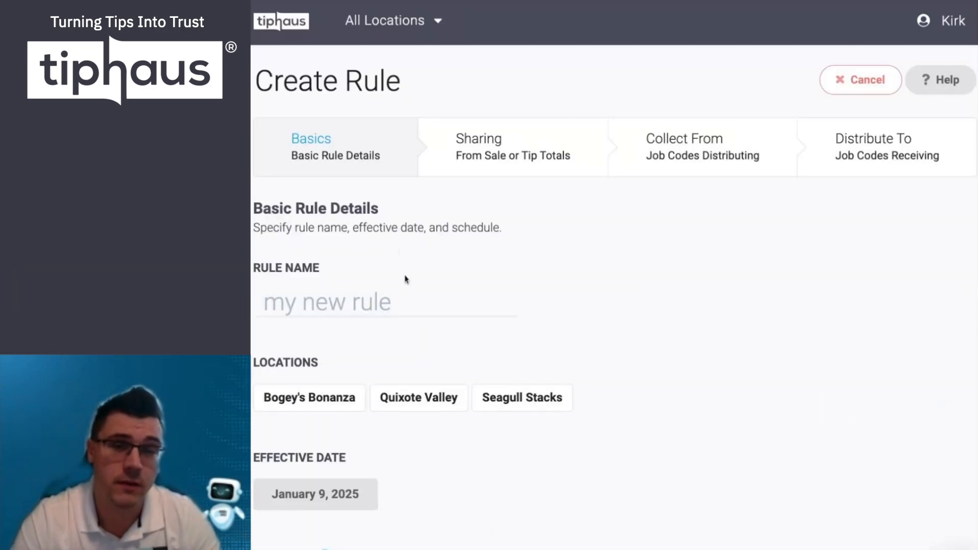
Name the new rule "Server to bar" in the basic rule details.
{"action": "scroll", "coordinate": [404, 277], "scroll_direction": "down", "scroll_amount": 1}
{"action": "left_click", "coordinate": [386, 253]}
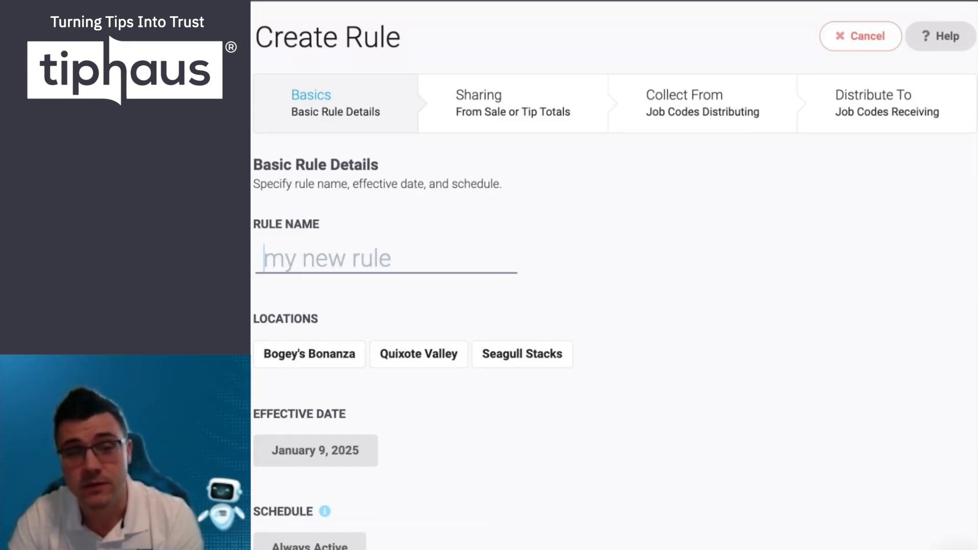
{"action": "type", "text": "Server"}
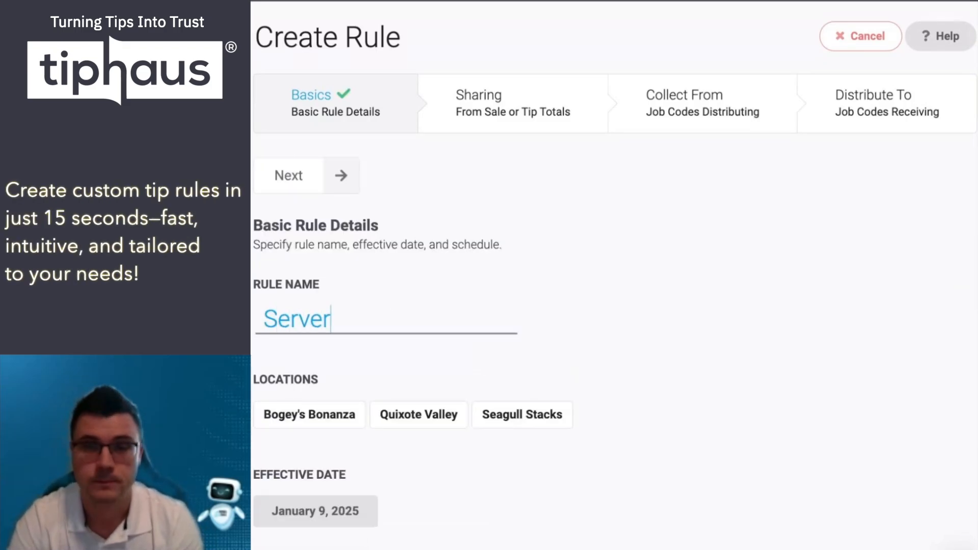
{"action": "type", "text": " to bar"}
Set the rule's amount shared to 2.5% of sales.
{"action": "left_click", "coordinate": [519, 125]}
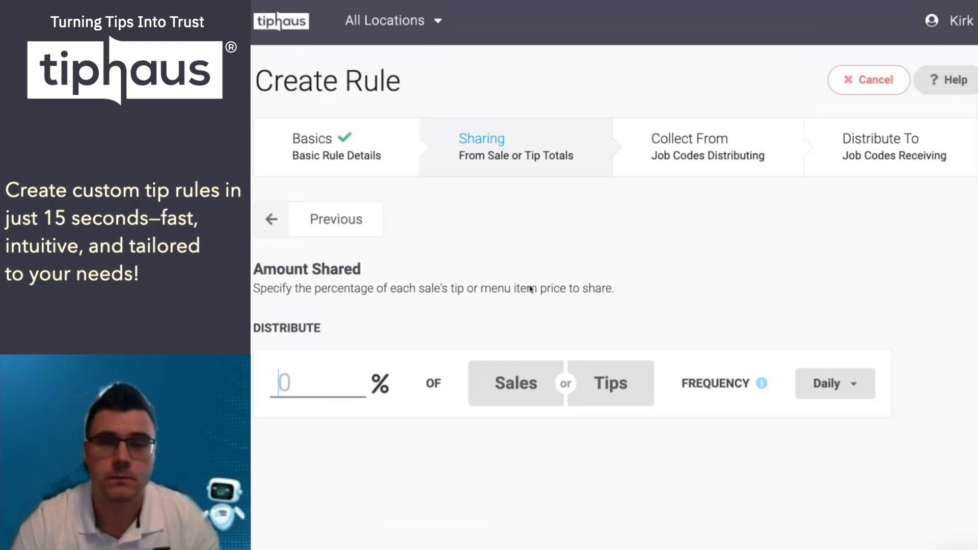
{"action": "type", "text": "2.5"}
{"action": "key", "text": "BackSpace"}
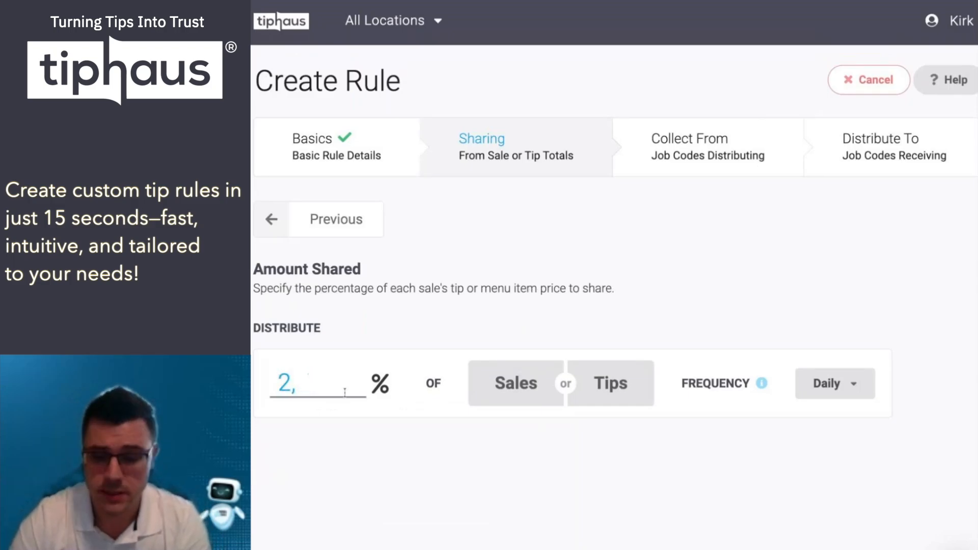
{"action": "type", "text": "5"}
{"action": "left_click", "coordinate": [484, 391]}
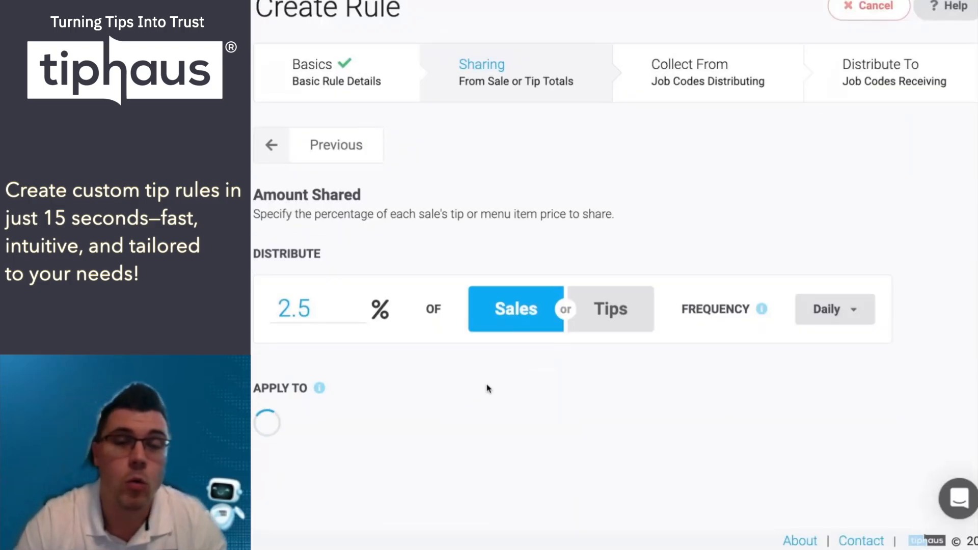
Apply the rule's shared percentage to the Beer, Liquor and Wine sales categories.
{"action": "scroll", "coordinate": [433, 407], "scroll_direction": "down", "scroll_amount": 3}
{"action": "left_click", "coordinate": [363, 374]}
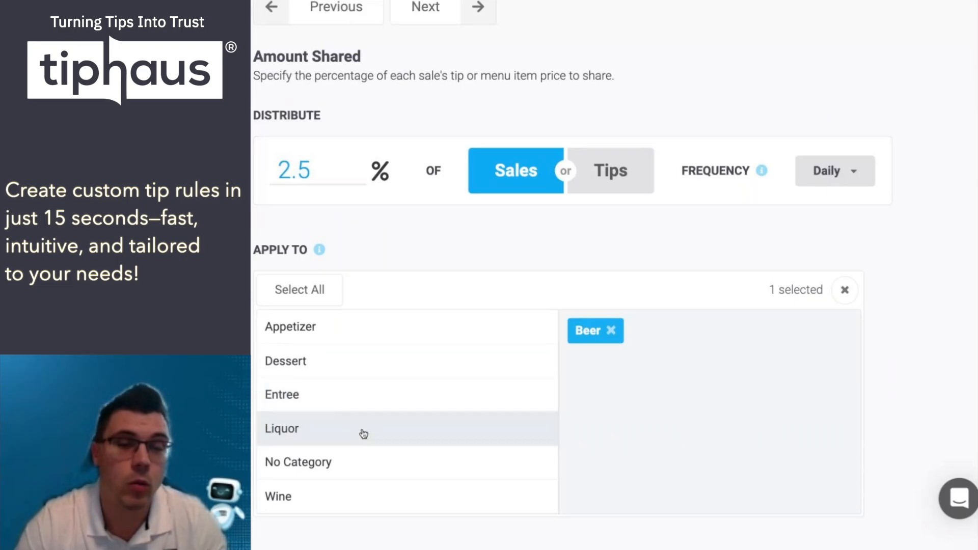
{"action": "left_click", "coordinate": [364, 434]}
{"action": "left_click", "coordinate": [365, 468]}
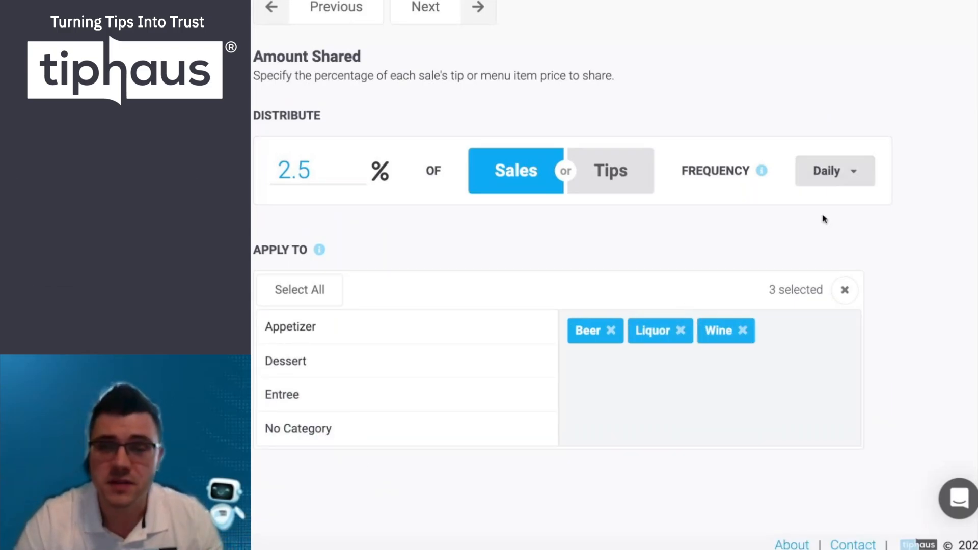
{"action": "scroll", "coordinate": [357, 87], "scroll_direction": "up", "scroll_amount": 1}
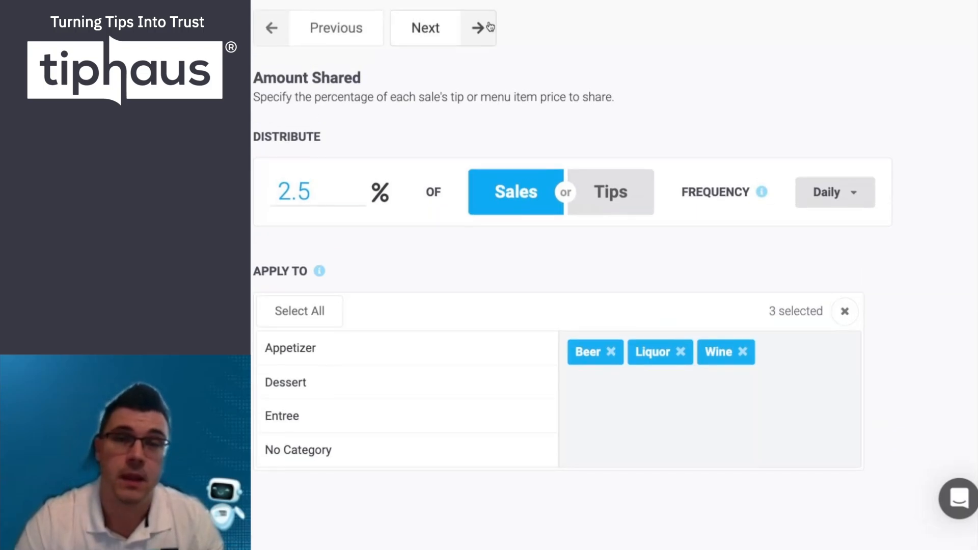
Have the rule collect from the Server job code and distribute to Bartender, and submit the rule.
{"action": "left_click", "coordinate": [450, 30]}
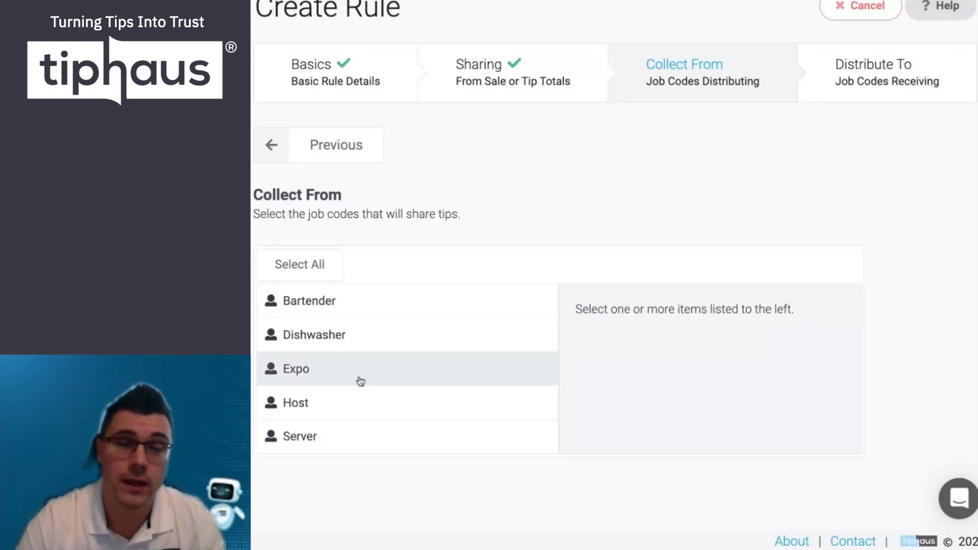
{"action": "left_click", "coordinate": [366, 435]}
{"action": "left_click", "coordinate": [884, 79]}
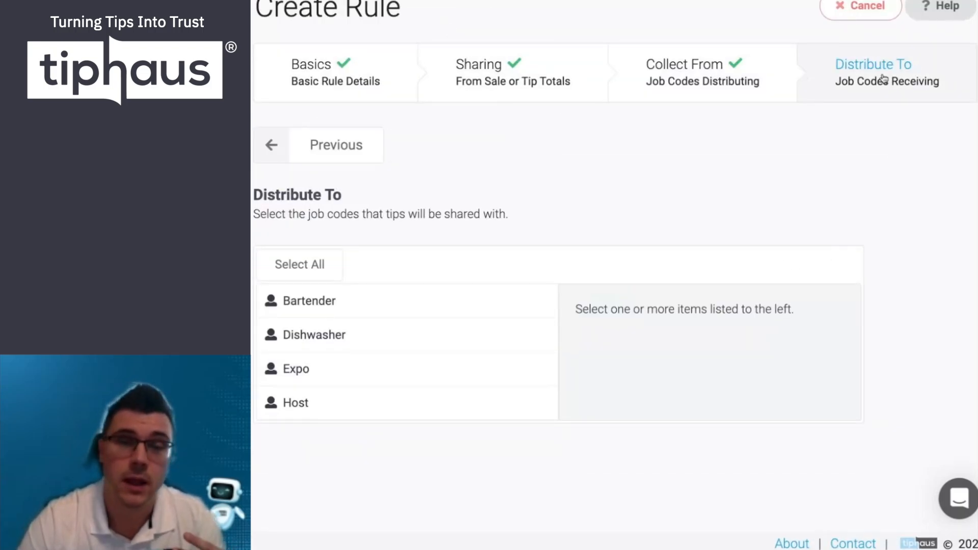
{"action": "left_click", "coordinate": [365, 303]}
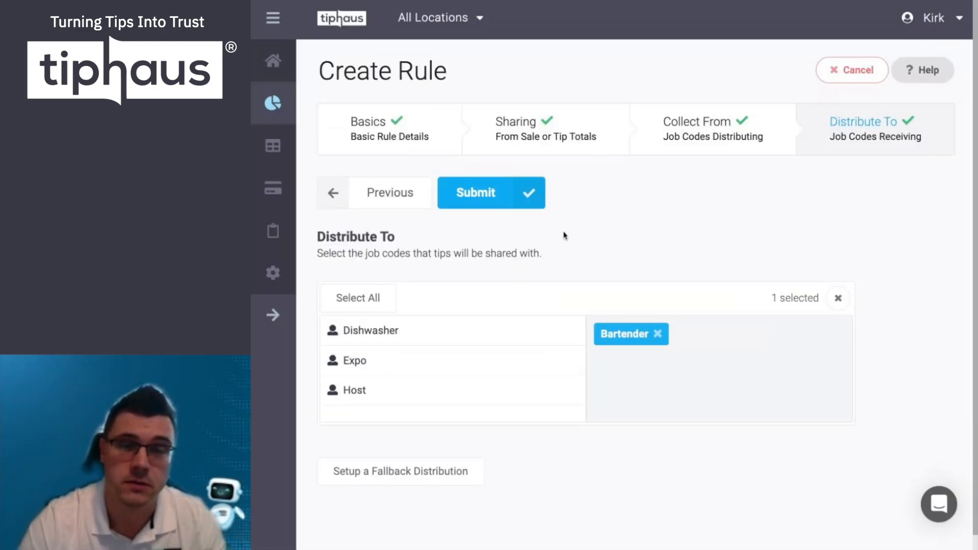
{"action": "left_click", "coordinate": [480, 195]}
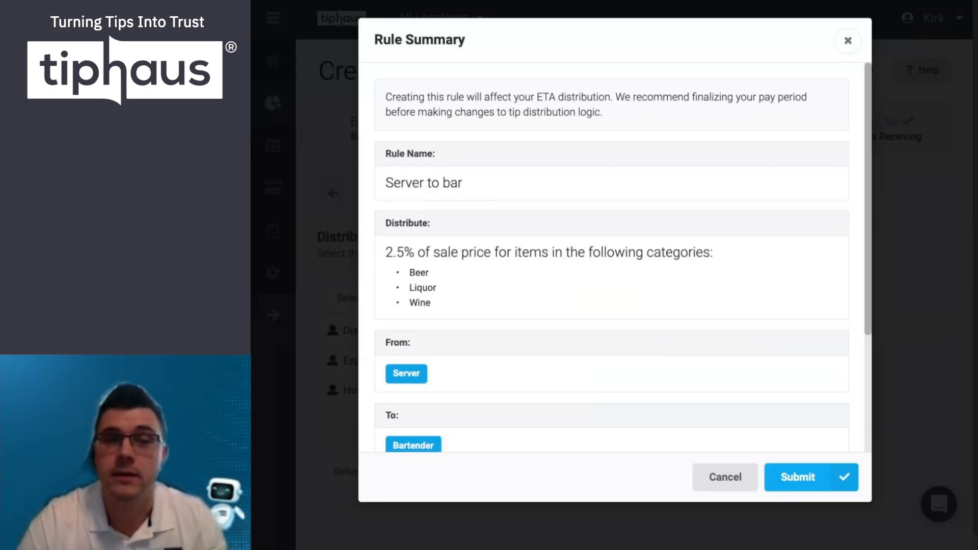
{"action": "left_click", "coordinate": [817, 480]}
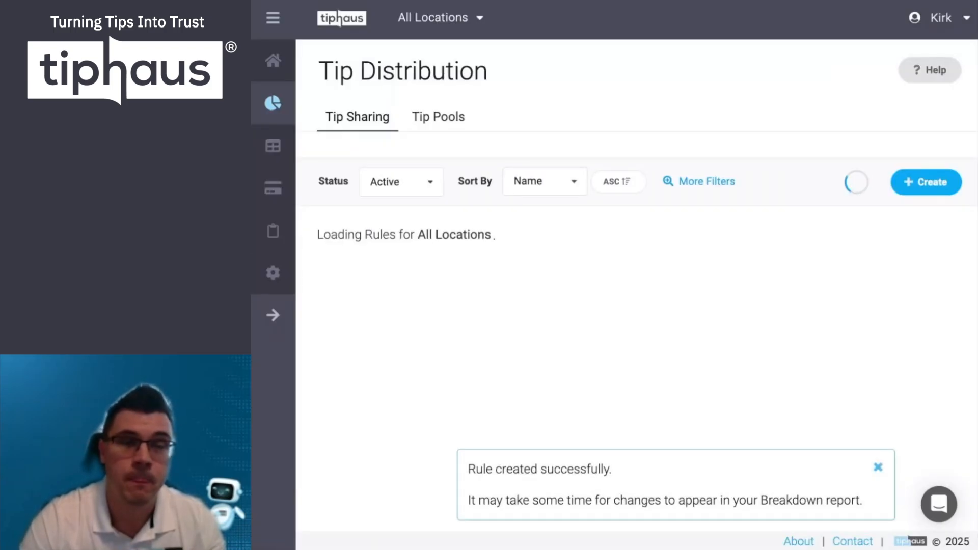
Start a new tip pool named "Sunday Game Day" for the Bogey's Bonanza location.
{"action": "left_click", "coordinate": [438, 112]}
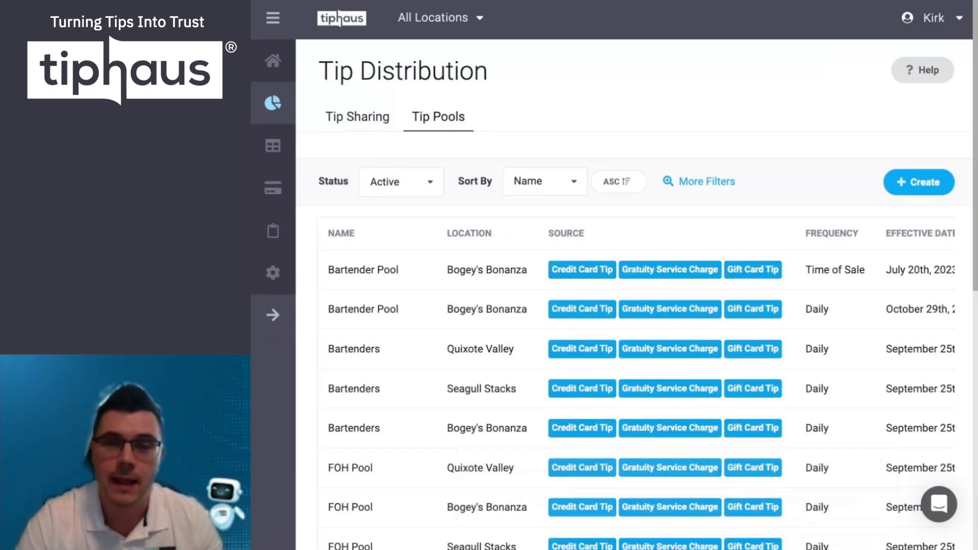
{"action": "left_click", "coordinate": [917, 182]}
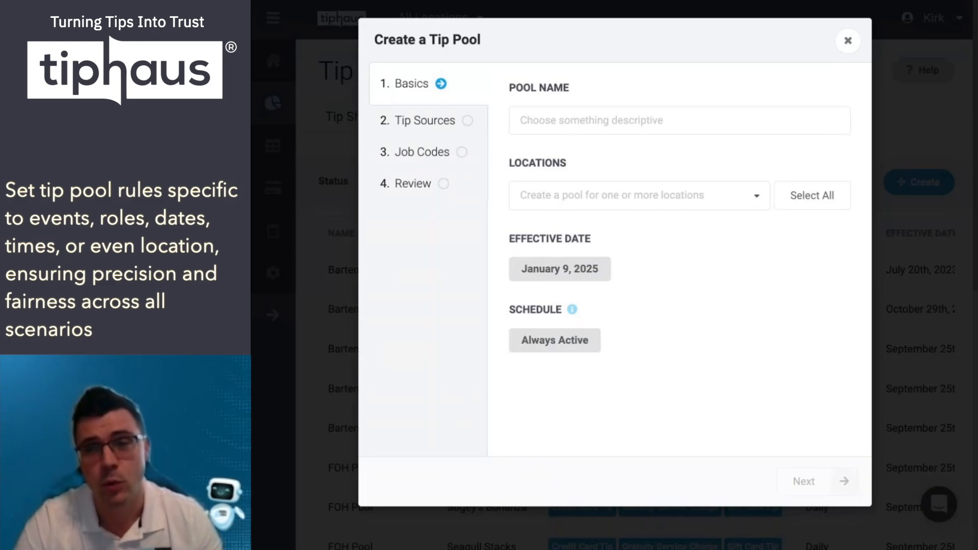
{"action": "left_click", "coordinate": [588, 123]}
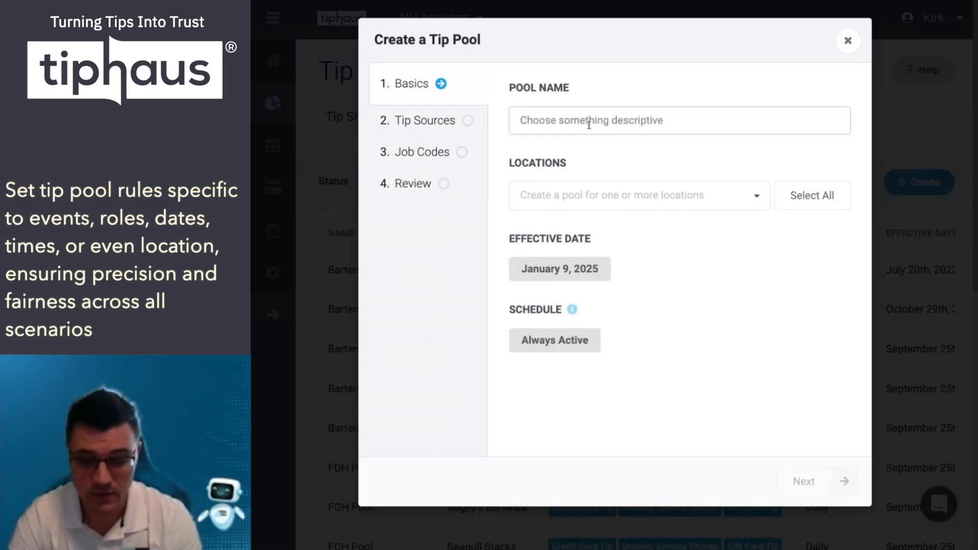
{"action": "type", "text": "Sunday Game Day"}
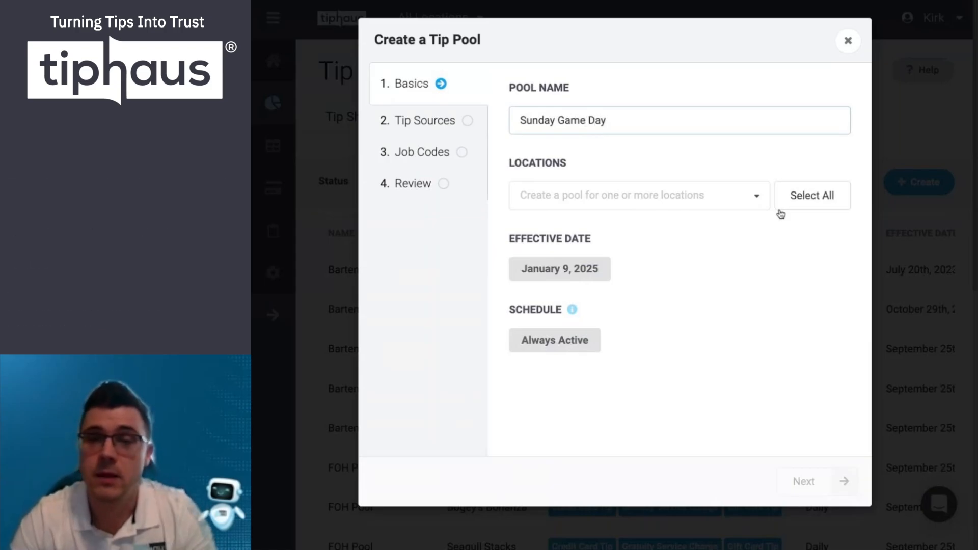
{"action": "left_click", "coordinate": [629, 196]}
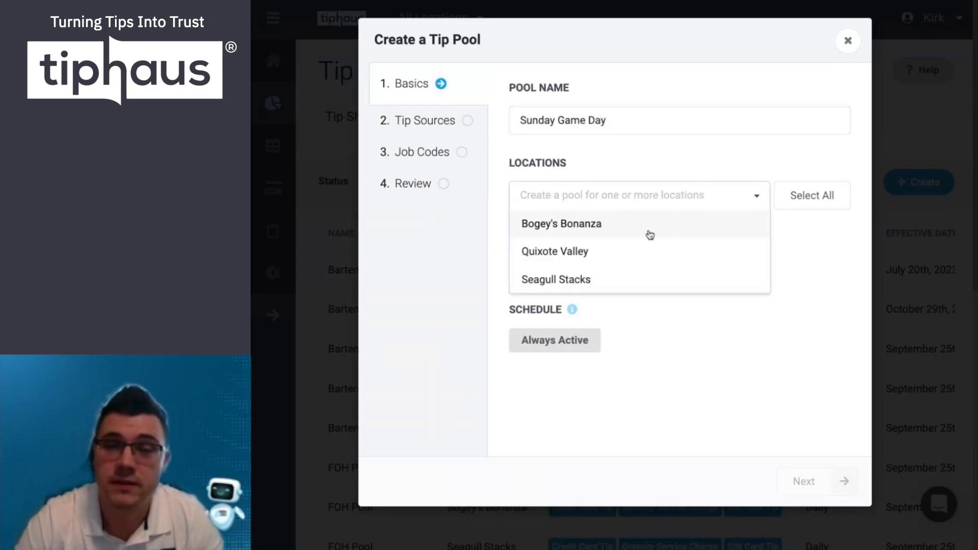
{"action": "left_click", "coordinate": [648, 232]}
Customize the tip pool's schedule by disabling Monday through Saturday, leaving only Sunday active, and apply it.
{"action": "left_click", "coordinate": [555, 341]}
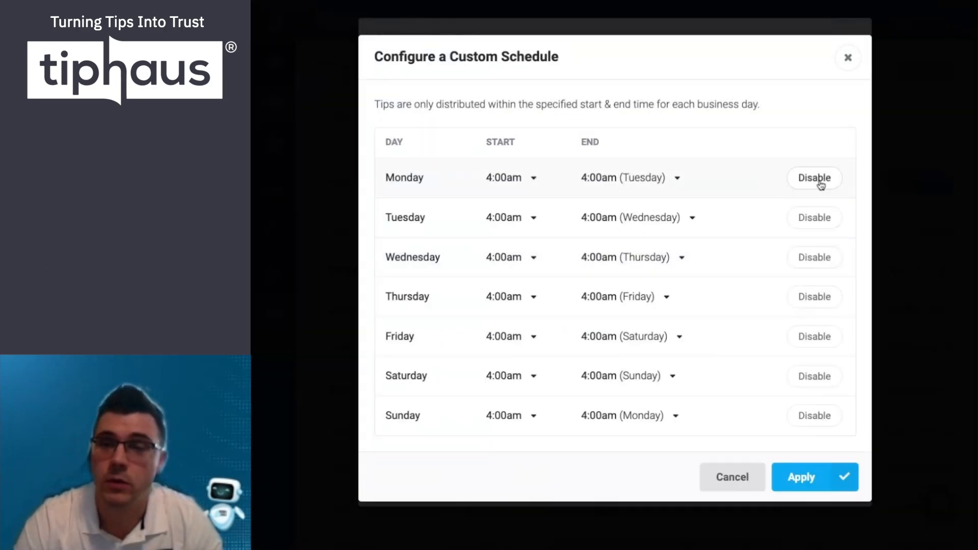
{"action": "left_click", "coordinate": [815, 178]}
{"action": "left_click", "coordinate": [815, 216]}
{"action": "left_click", "coordinate": [815, 257]}
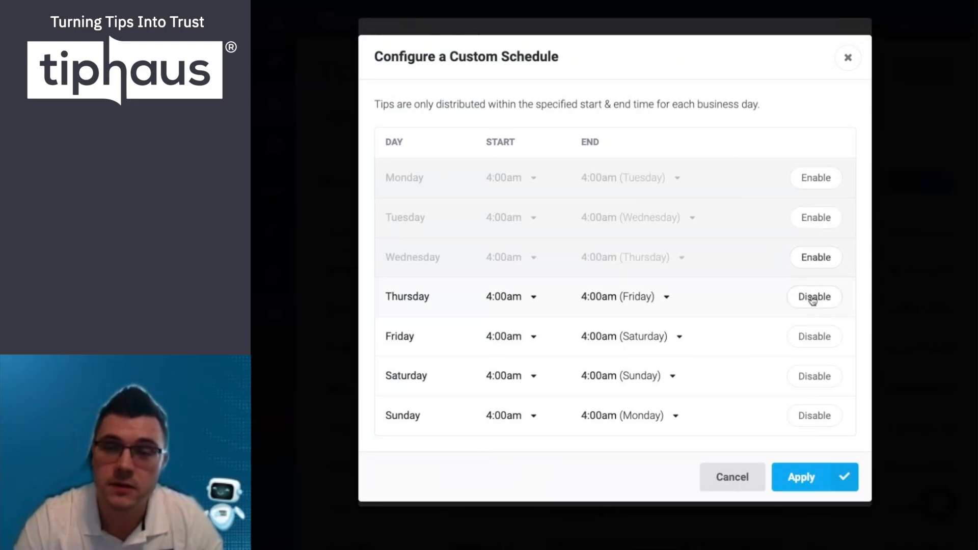
{"action": "left_click", "coordinate": [815, 297]}
{"action": "left_click", "coordinate": [815, 336]}
{"action": "left_click", "coordinate": [815, 376]}
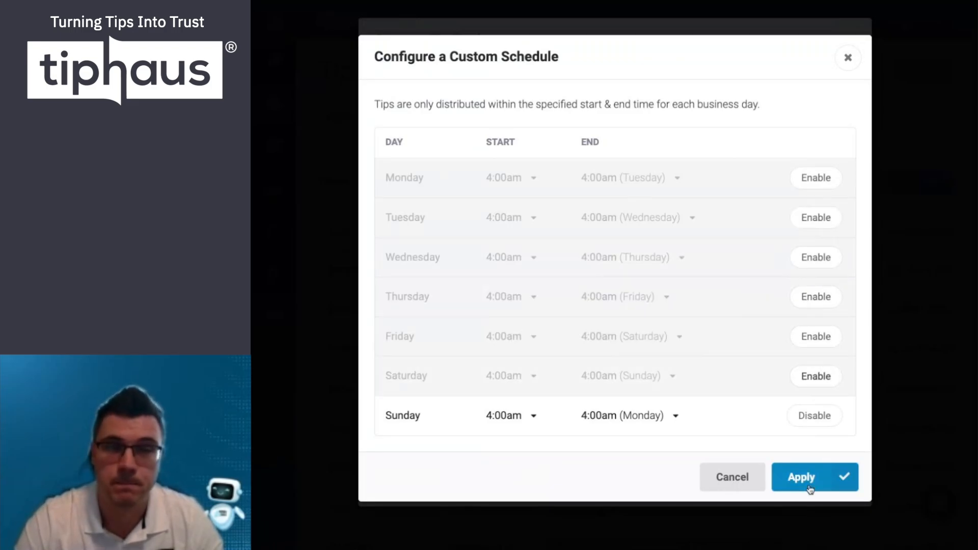
{"action": "left_click", "coordinate": [810, 477]}
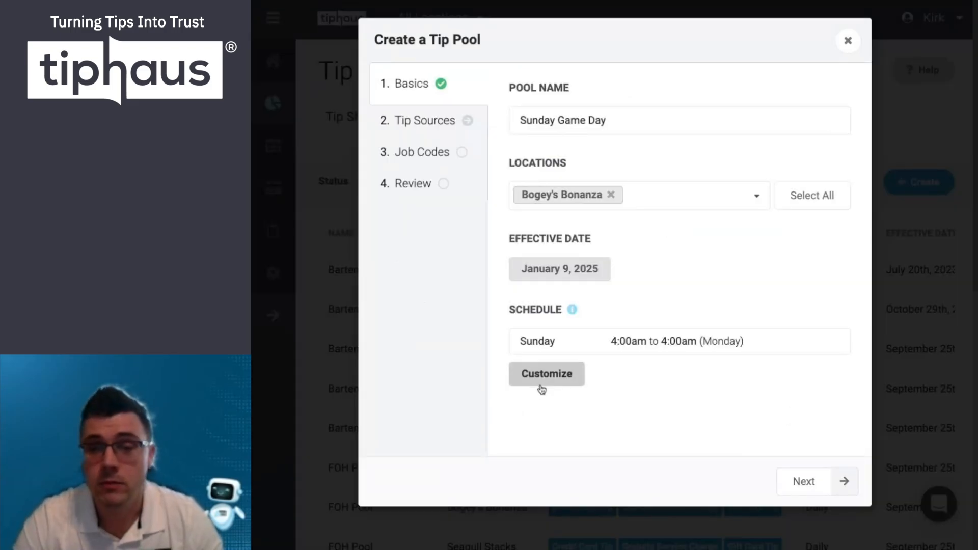
Set the distribution frequency to Daily in the tip pool's tip sources.
{"action": "left_click", "coordinate": [427, 116]}
{"action": "left_click", "coordinate": [666, 212]}
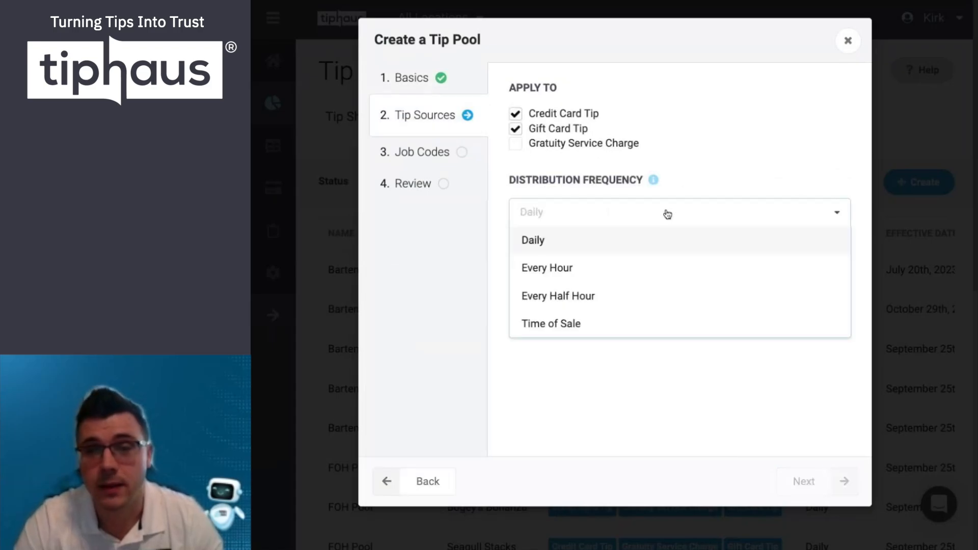
{"action": "left_click", "coordinate": [586, 236]}
Add the Bartender, Host and Server job codes to the tip pool.
{"action": "left_click", "coordinate": [421, 152]}
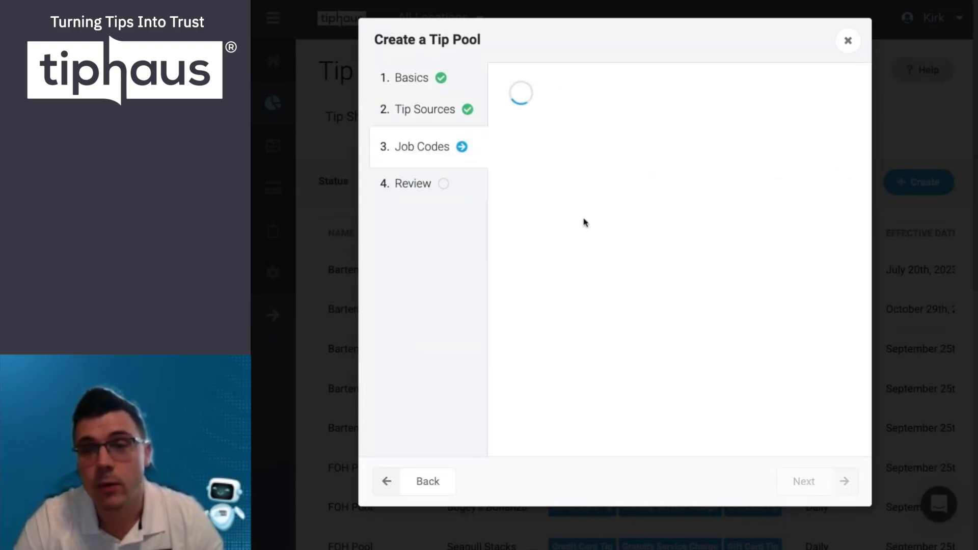
{"action": "left_click", "coordinate": [574, 164]}
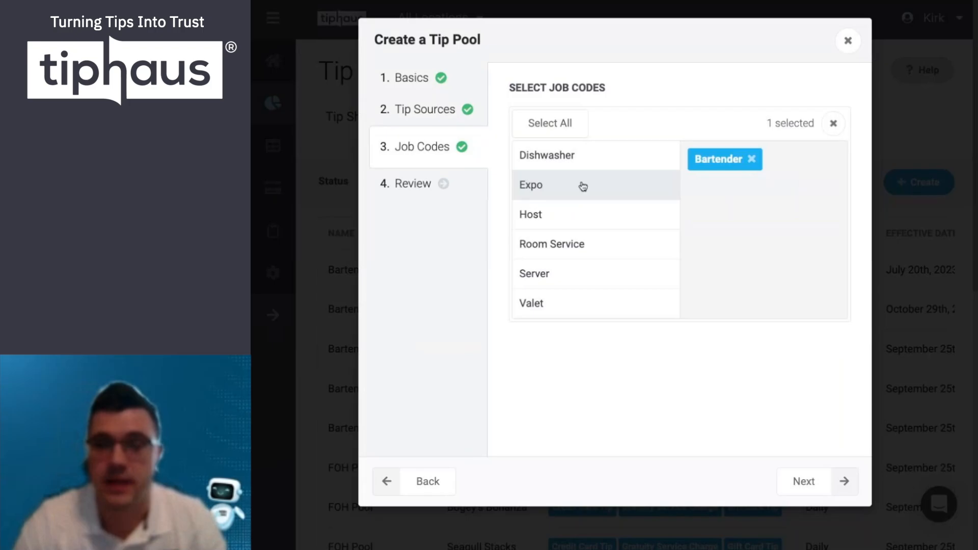
{"action": "left_click", "coordinate": [577, 213]}
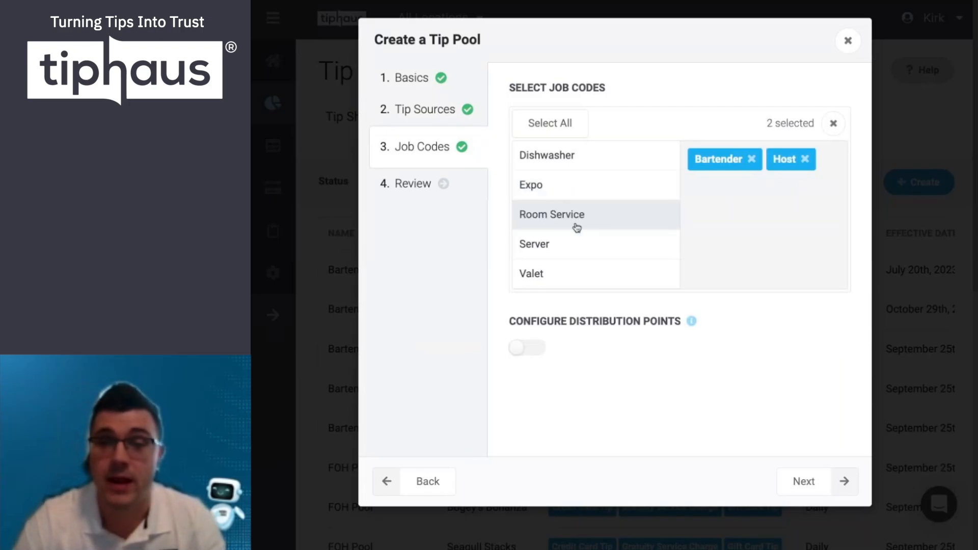
{"action": "left_click", "coordinate": [573, 252]}
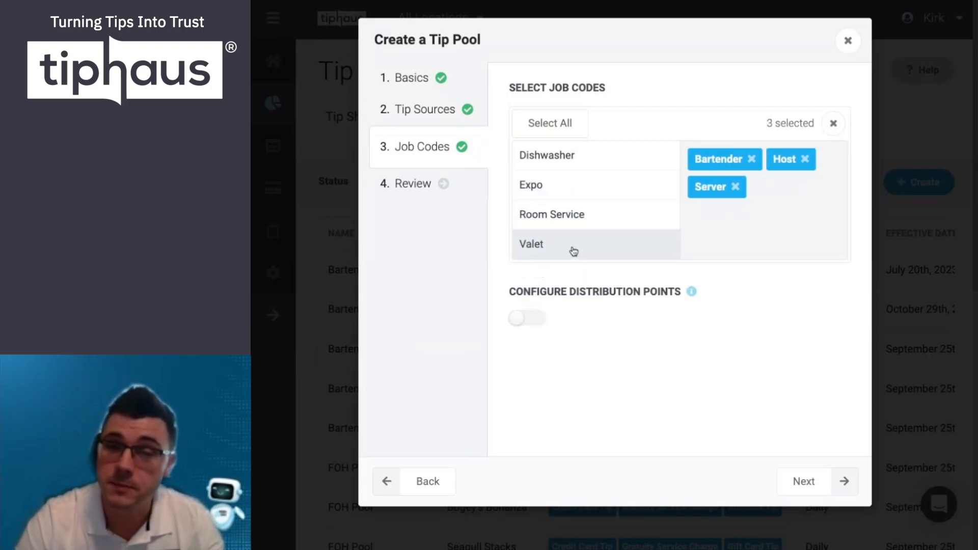
Add the Expo job code and configure distribution points, giving Bartender and Server 2 points each.
{"action": "left_click", "coordinate": [573, 190]}
{"action": "left_click", "coordinate": [515, 318]}
{"action": "scroll", "coordinate": [556, 308], "scroll_direction": "down", "scroll_amount": 2}
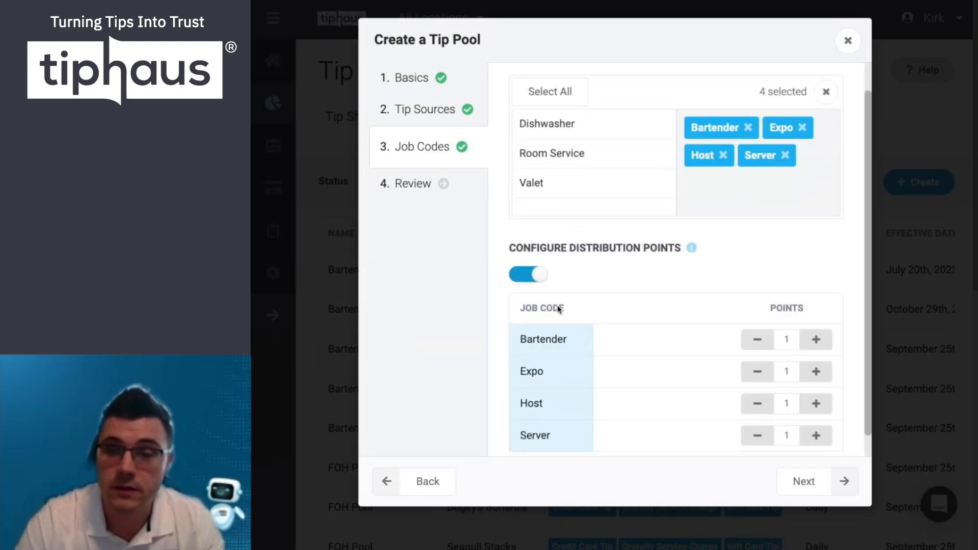
{"action": "left_click", "coordinate": [815, 315]}
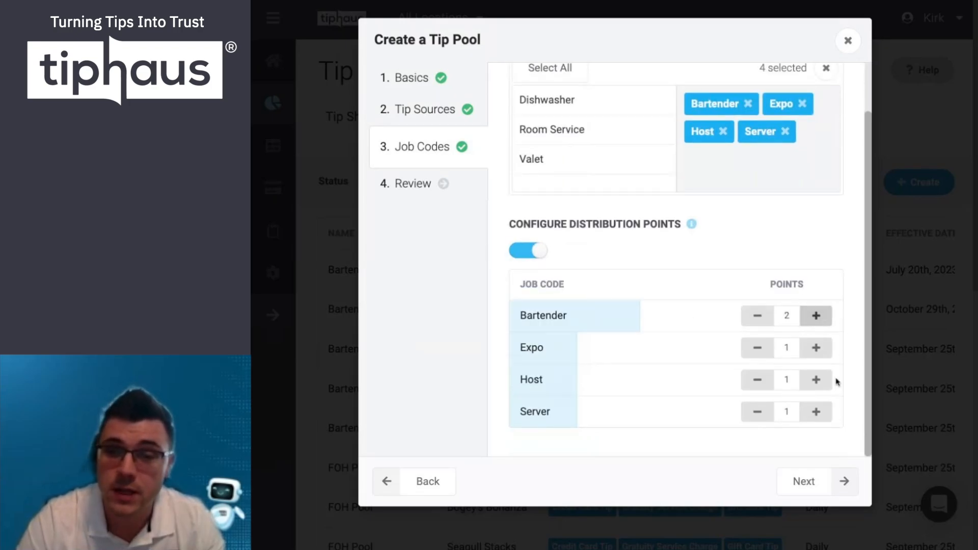
{"action": "left_click", "coordinate": [816, 412]}
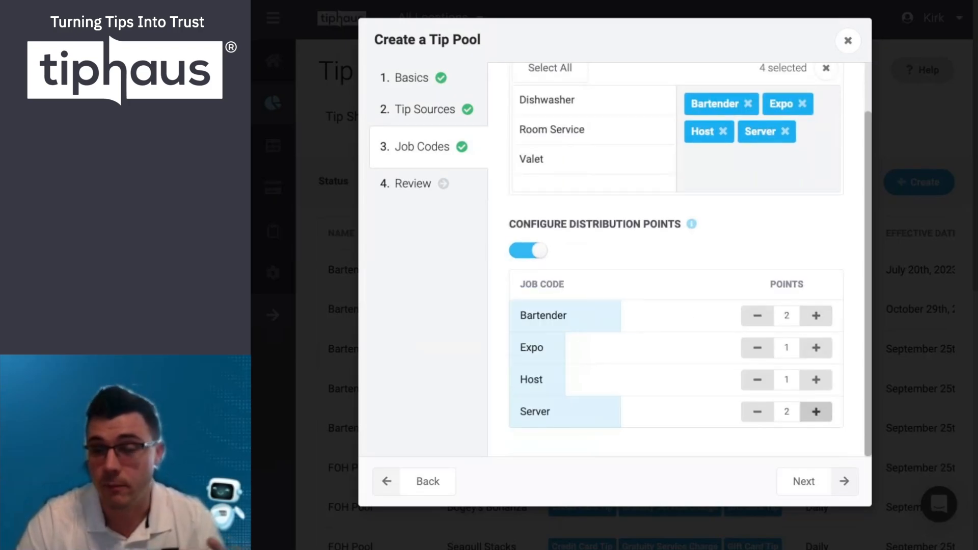
Proceed to the review of the Sunday Game Day tip pool and submit it.
{"action": "left_click", "coordinate": [805, 491]}
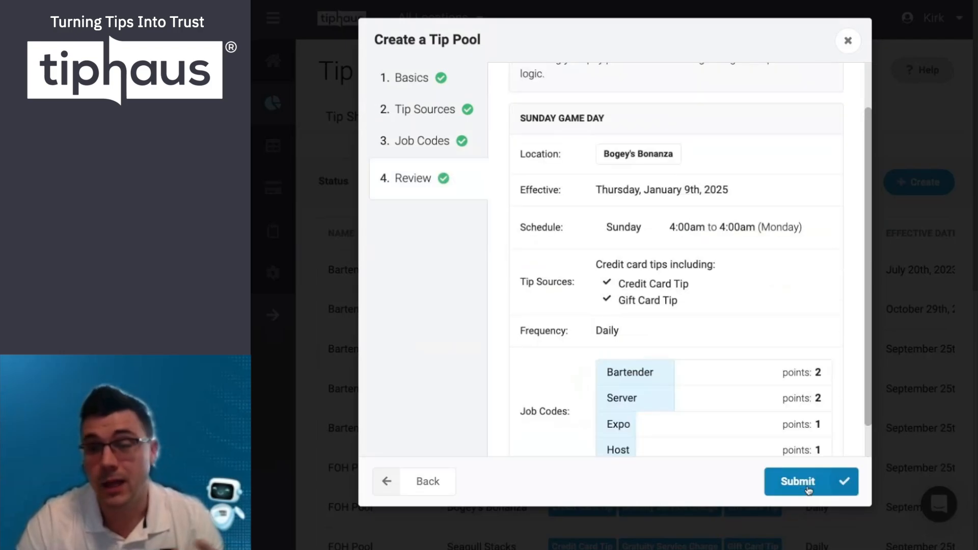
{"action": "left_click", "coordinate": [808, 482]}
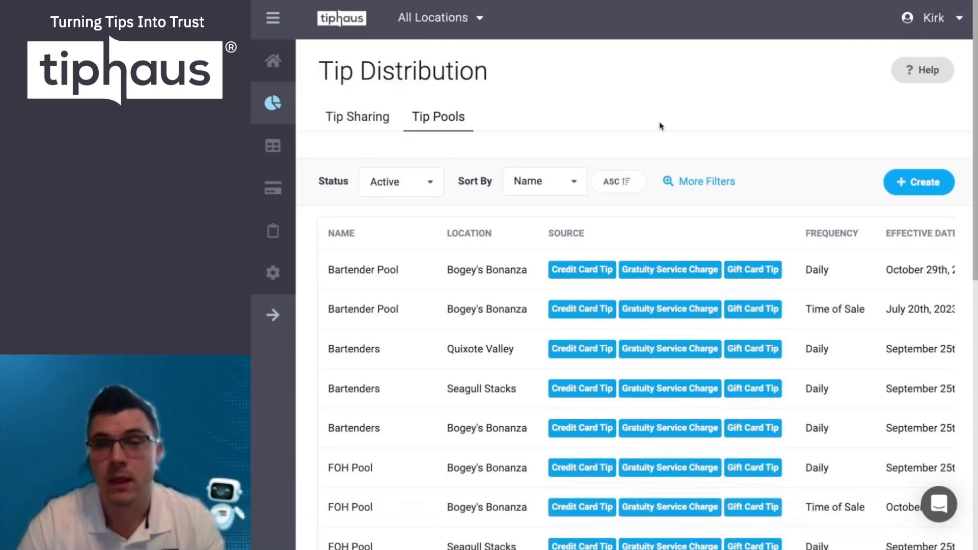
Examine yesterday's tip breakdown for tipped employees, from total sales through tip share and pool nets to take home per hour.
{"action": "left_click", "coordinate": [278, 147]}
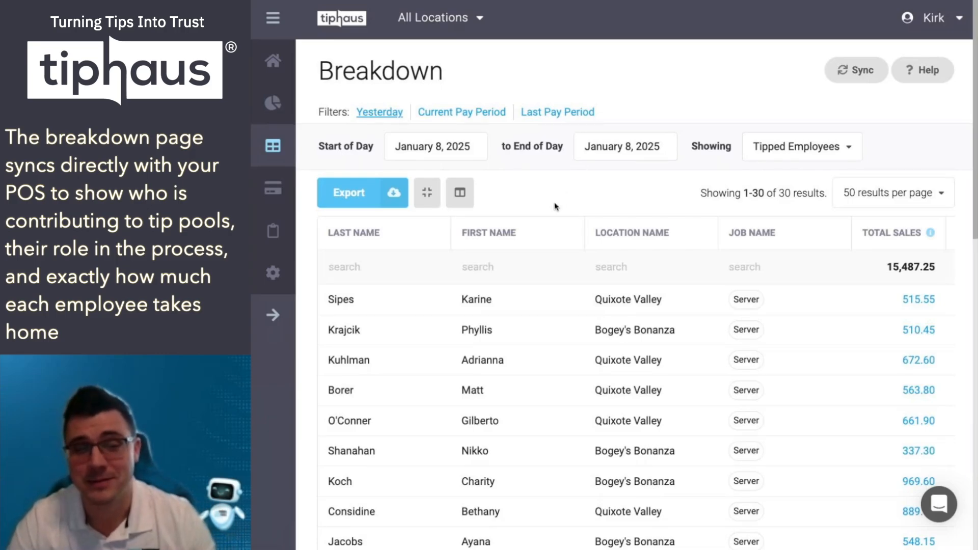
{"action": "scroll", "coordinate": [650, 345], "scroll_direction": "right", "scroll_amount": 3}
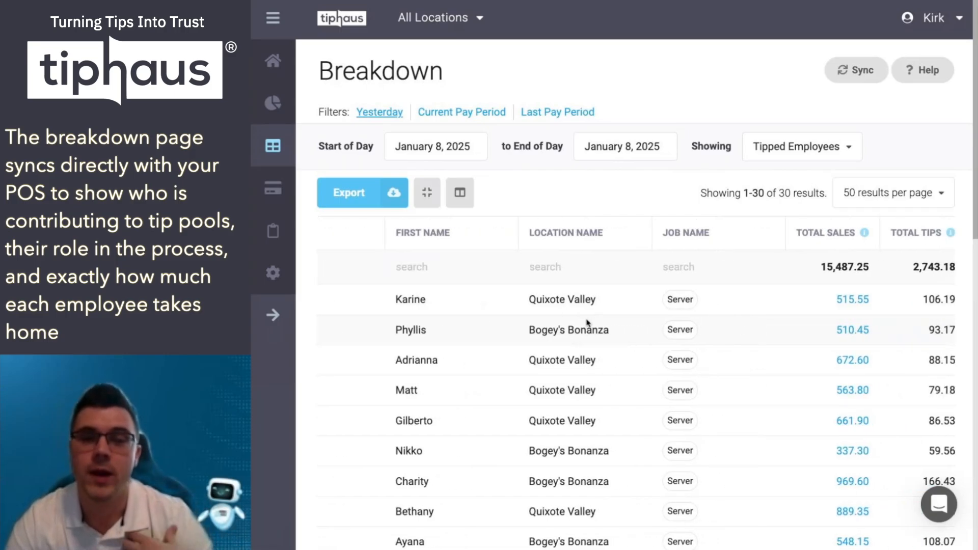
{"action": "scroll", "coordinate": [596, 323], "scroll_direction": "right", "scroll_amount": 5}
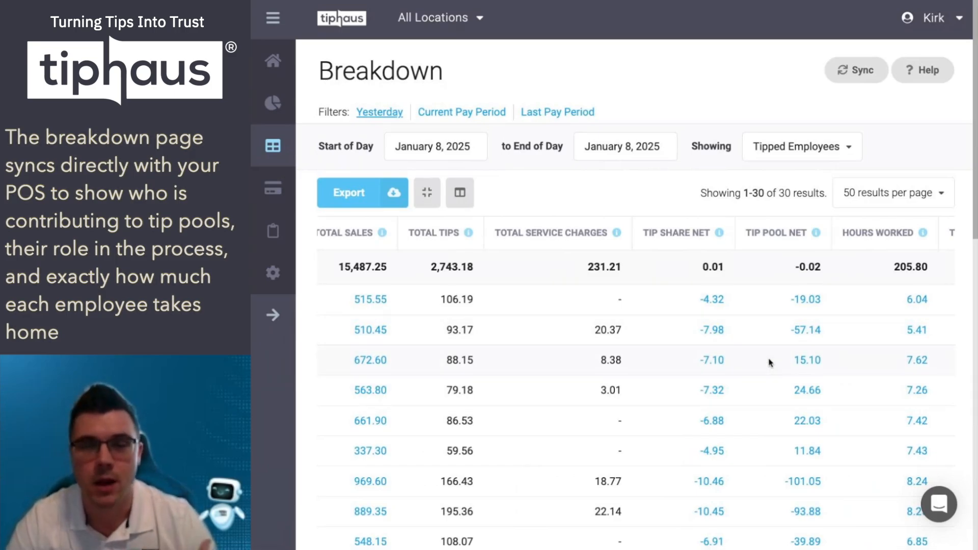
{"action": "scroll", "coordinate": [762, 359], "scroll_direction": "right", "scroll_amount": 1}
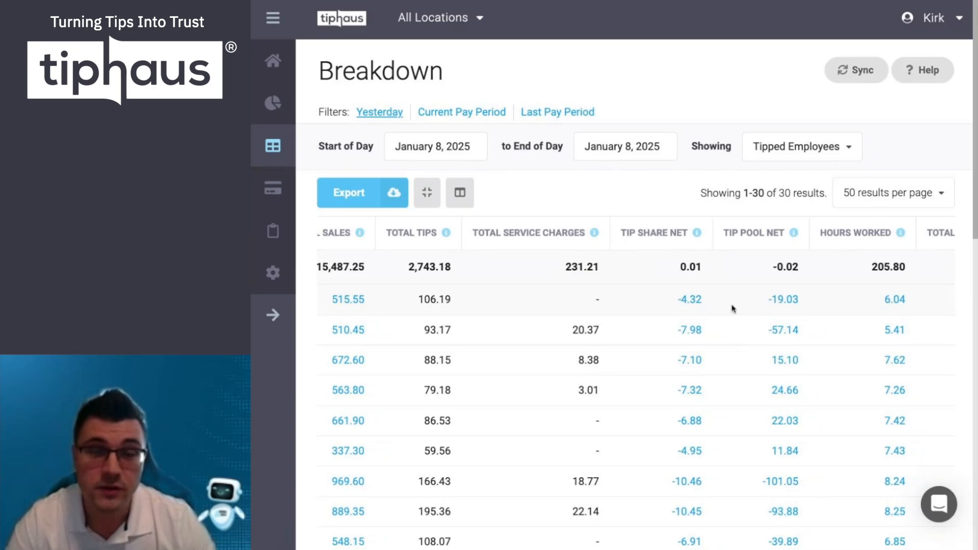
{"action": "scroll", "coordinate": [749, 303], "scroll_direction": "down", "scroll_amount": 2}
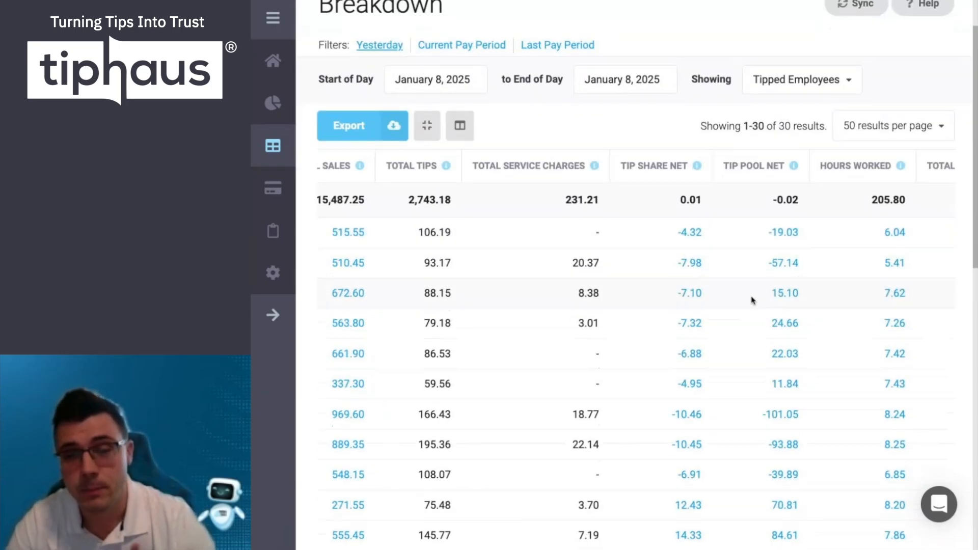
{"action": "scroll", "coordinate": [753, 299], "scroll_direction": "right", "scroll_amount": 1}
{"action": "scroll", "coordinate": [745, 299], "scroll_direction": "right", "scroll_amount": 4}
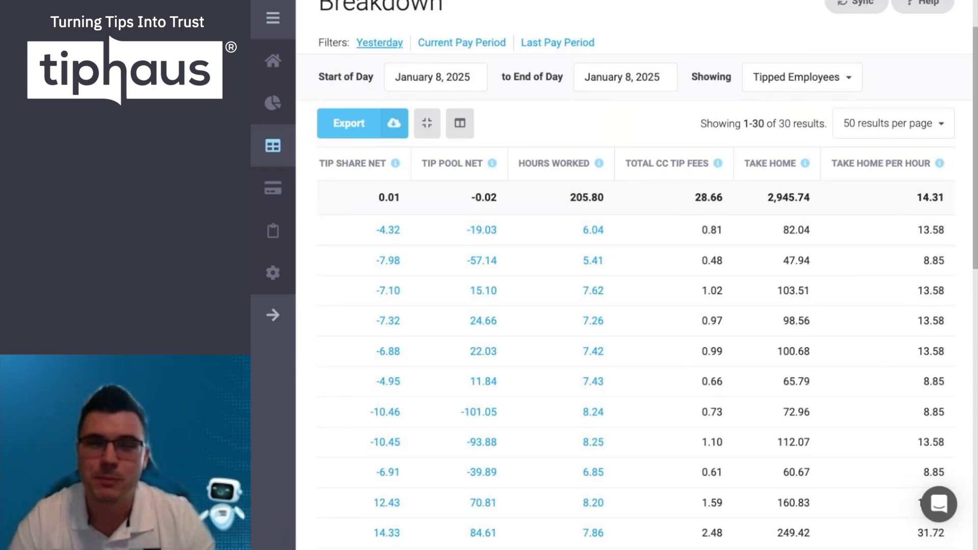
Look over the Earned Tip Access overview of employees' eligible take-home amounts for the current pay period.
{"action": "left_click", "coordinate": [275, 190]}
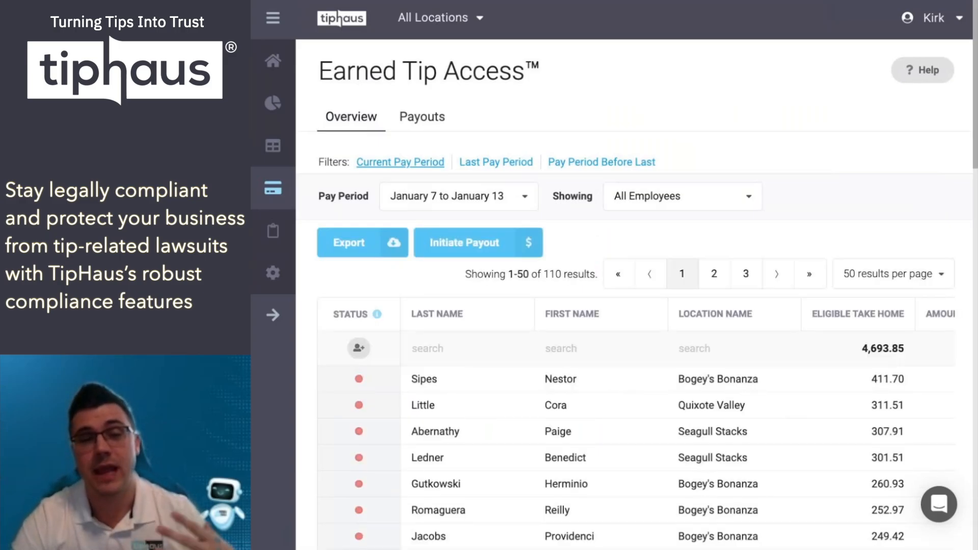
{"action": "scroll", "coordinate": [609, 232], "scroll_direction": "down", "scroll_amount": 2}
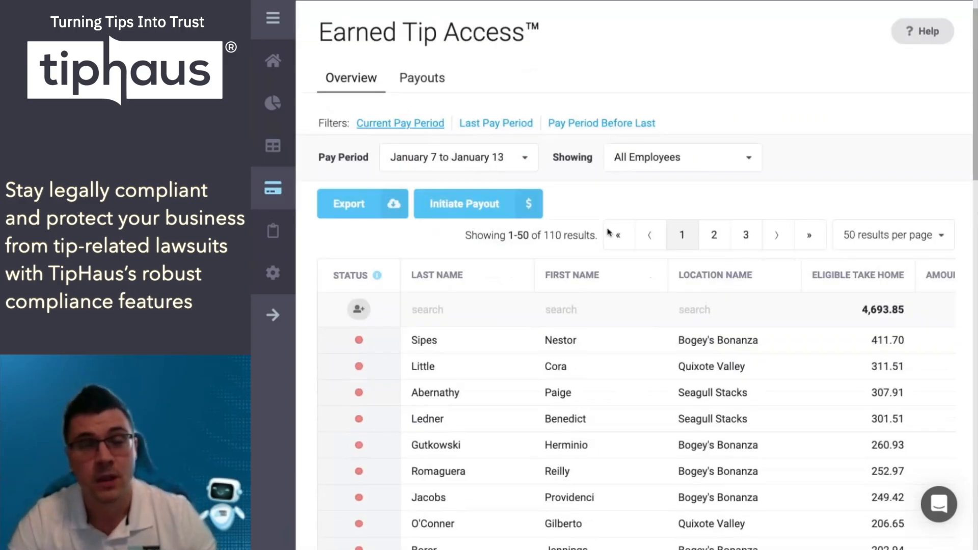
{"action": "scroll", "coordinate": [608, 232], "scroll_direction": "down", "scroll_amount": 1}
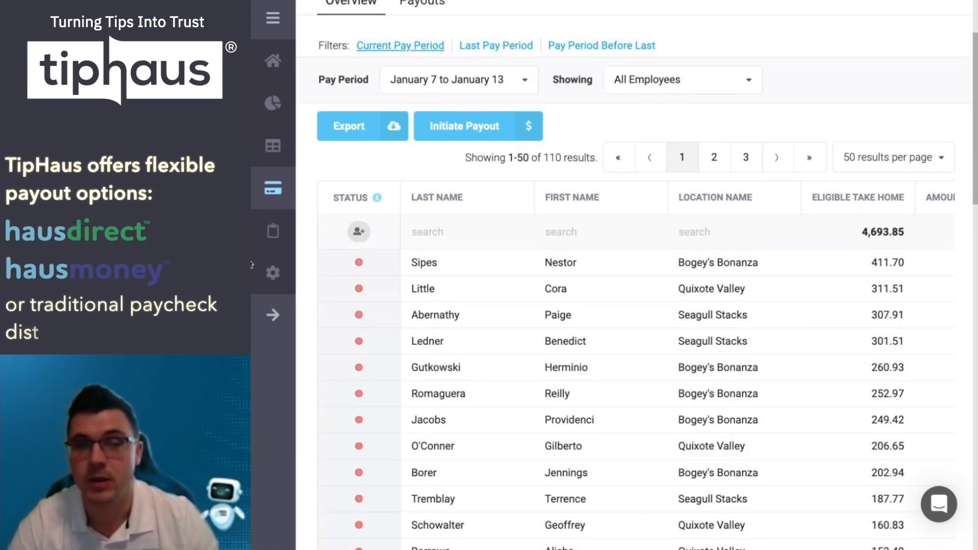
Show yesterday's sales report and view the distributions of the server sale closed Thu, Jan 9th at 12:08 am.
{"action": "left_click", "coordinate": [273, 230]}
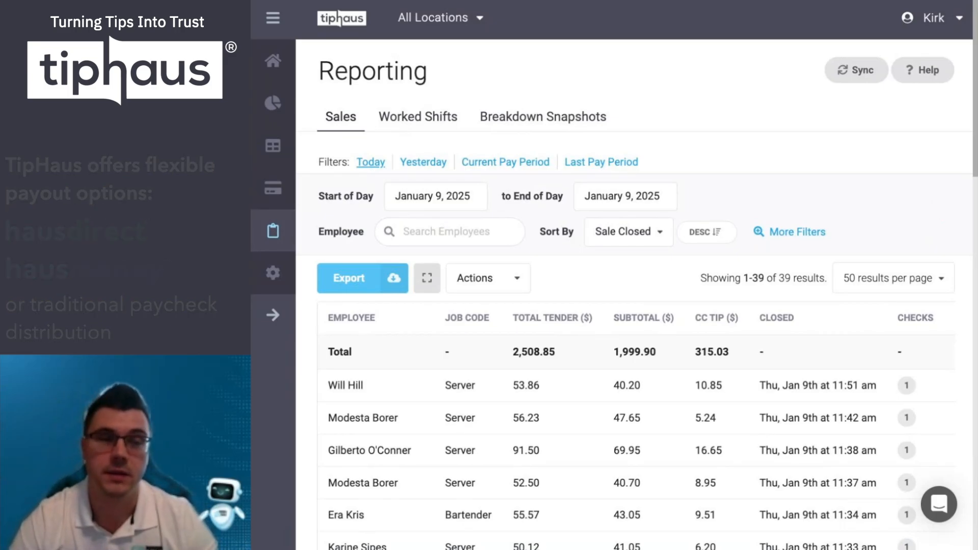
{"action": "scroll", "coordinate": [637, 331], "scroll_direction": "down", "scroll_amount": 1}
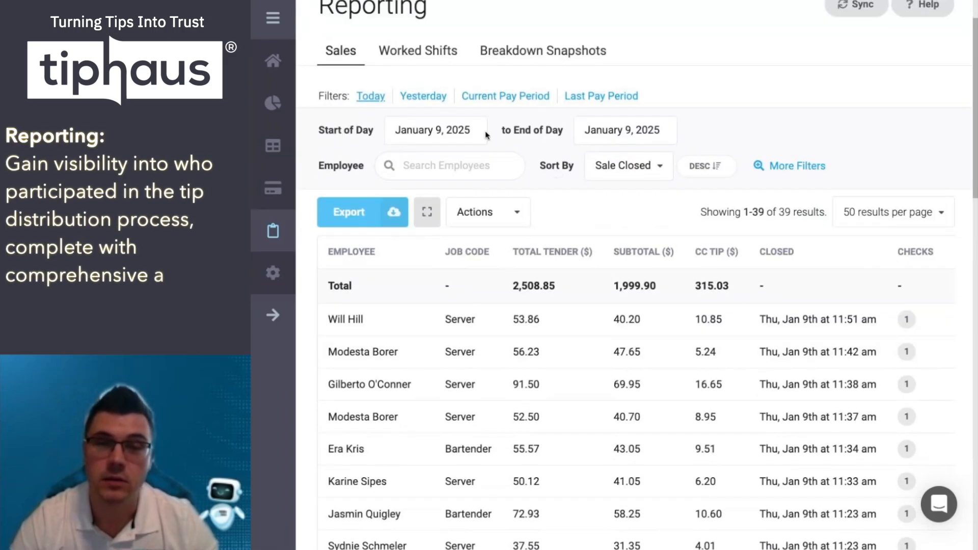
{"action": "left_click", "coordinate": [432, 98]}
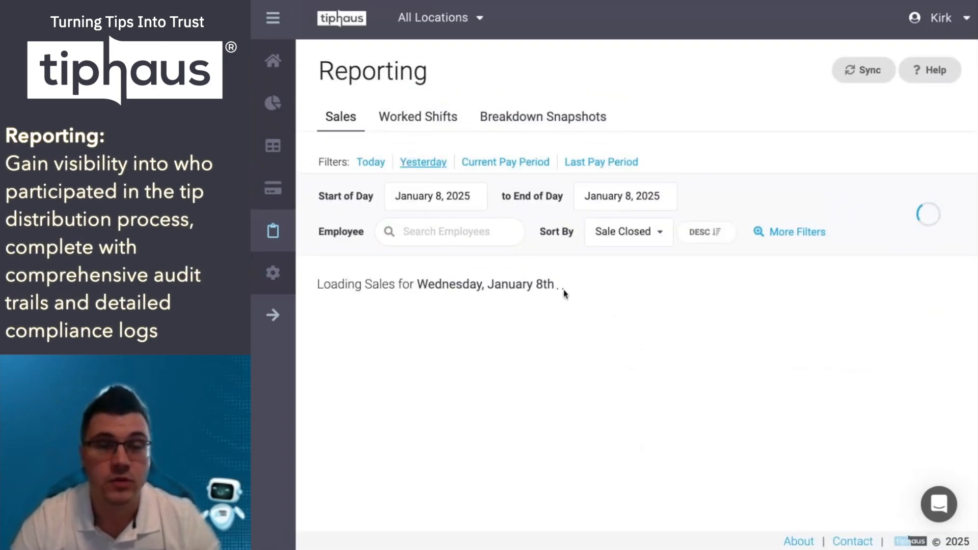
{"action": "scroll", "coordinate": [649, 445], "scroll_direction": "right", "scroll_amount": 2}
{"action": "scroll", "coordinate": [649, 444], "scroll_direction": "down", "scroll_amount": 1}
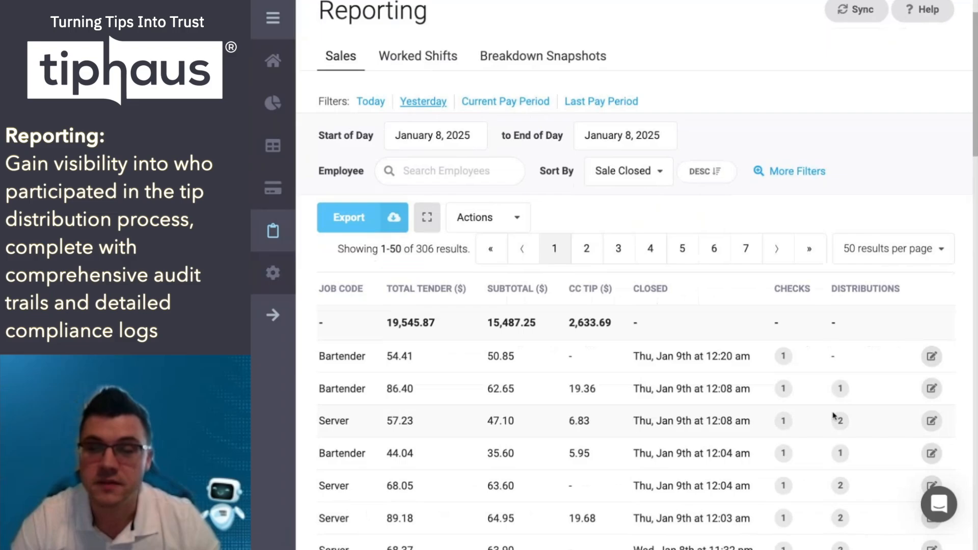
{"action": "left_click", "coordinate": [841, 422]}
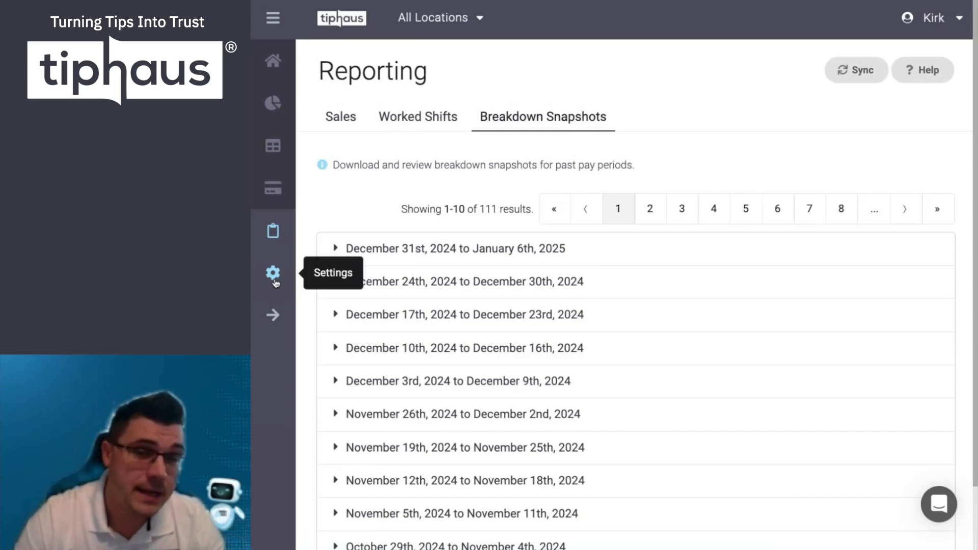
Look through the account settings for locations, user roles and the credit card tip fee.
{"action": "left_click", "coordinate": [274, 275]}
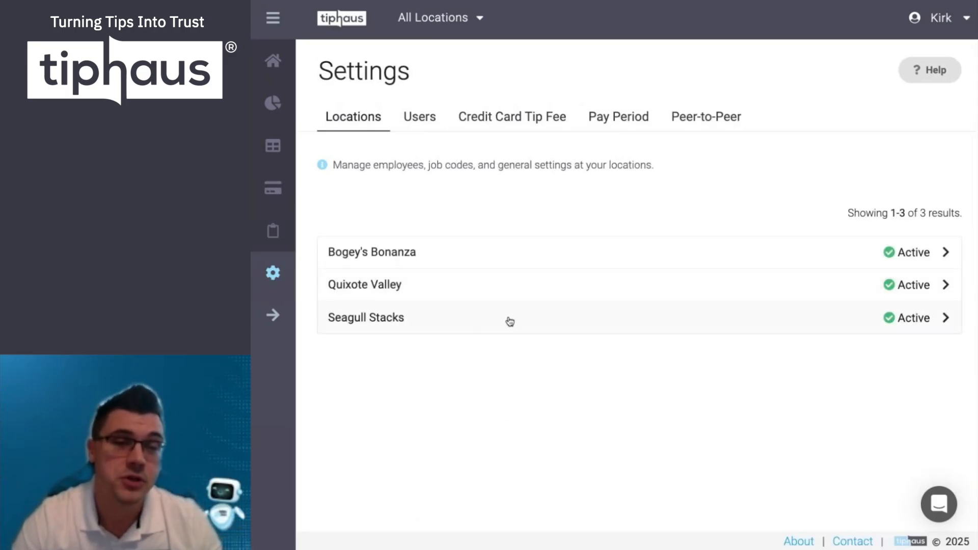
{"action": "left_click", "coordinate": [419, 118]}
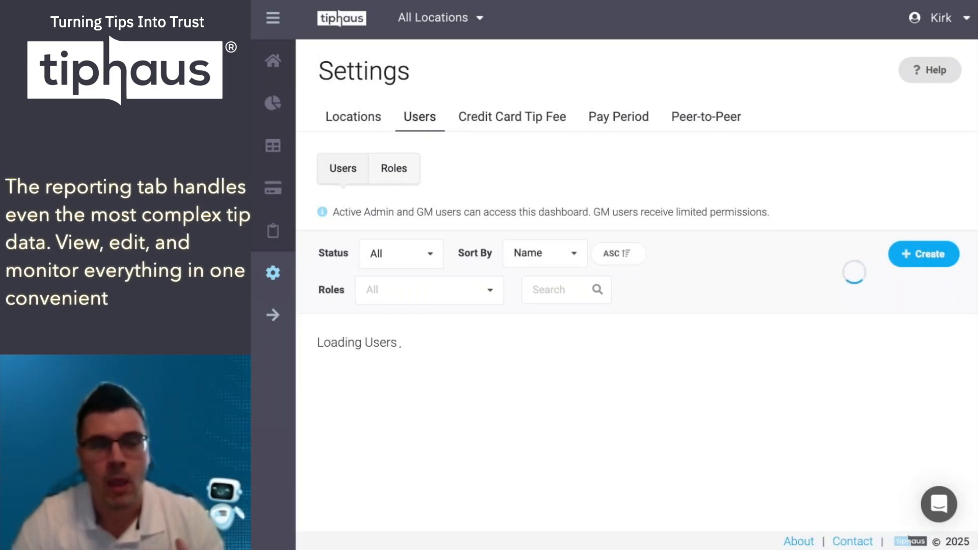
{"action": "left_click", "coordinate": [393, 168]}
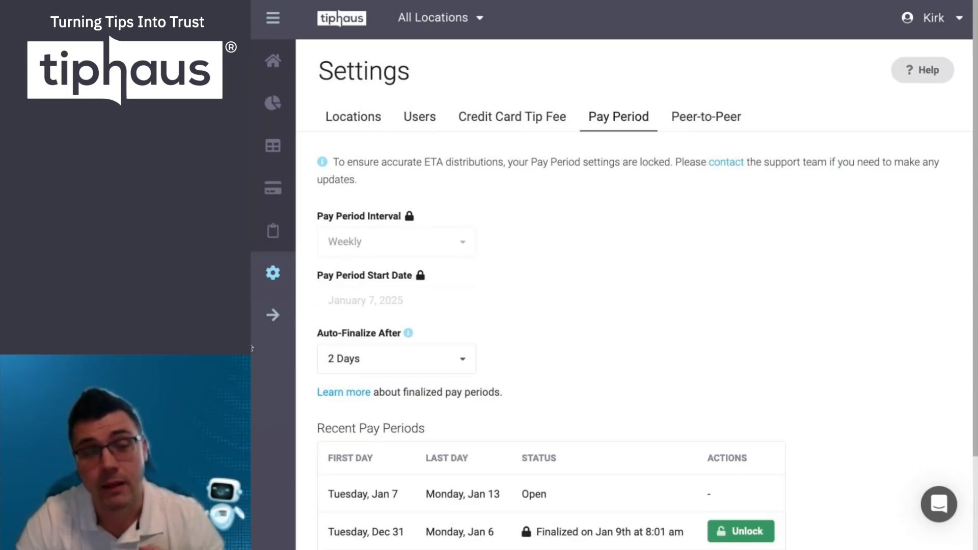
{"action": "left_click", "coordinate": [505, 118]}
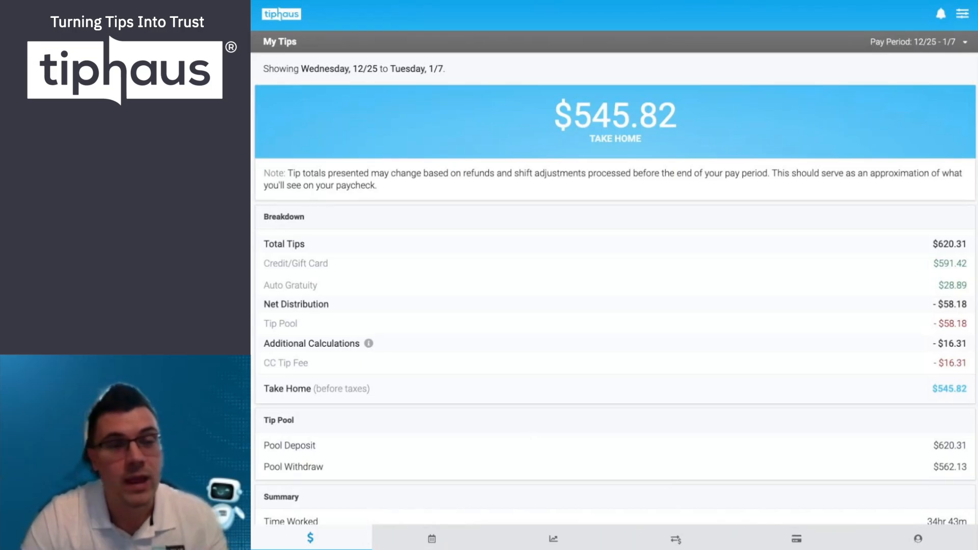
View the employee's worked shifts for the 12/25 - 1/7 pay period and return to the tips summary.
{"action": "left_click", "coordinate": [432, 539]}
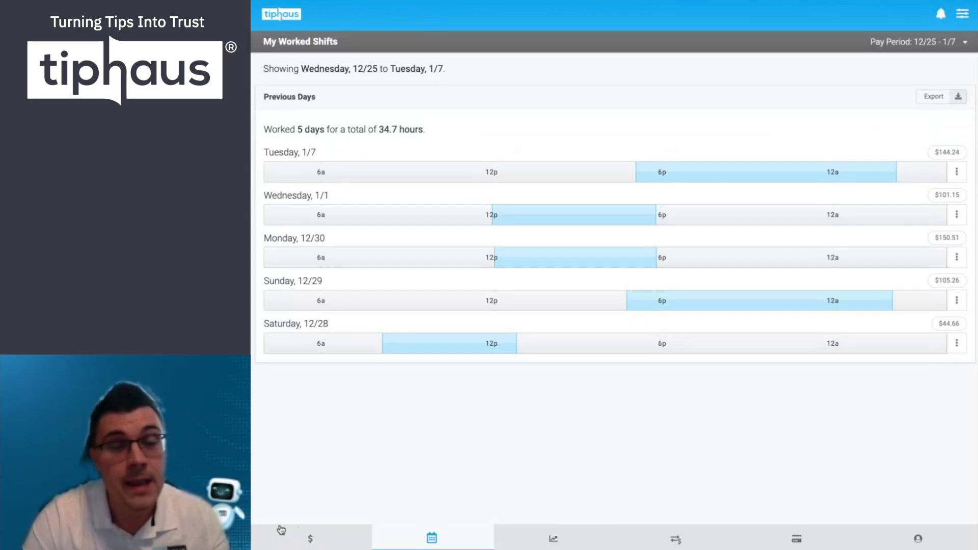
{"action": "left_click", "coordinate": [306, 541]}
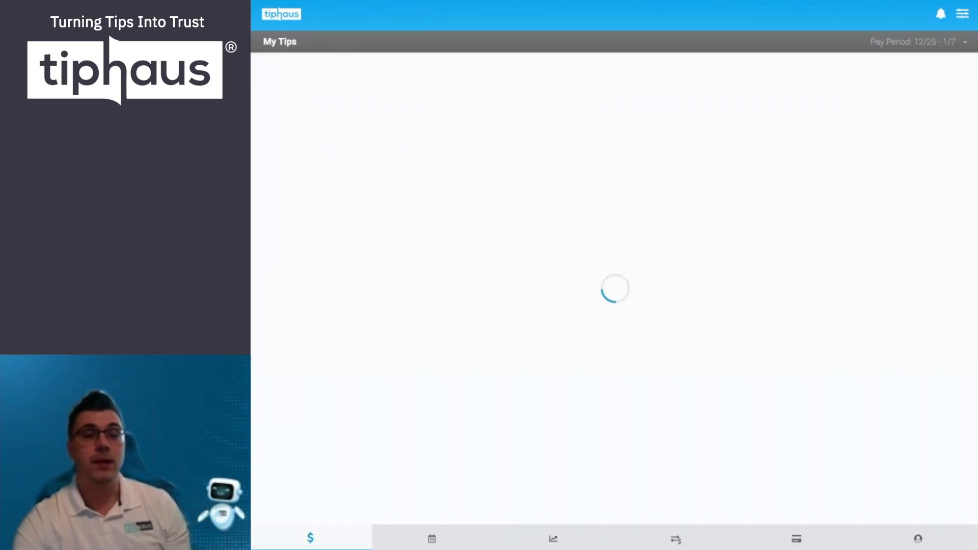